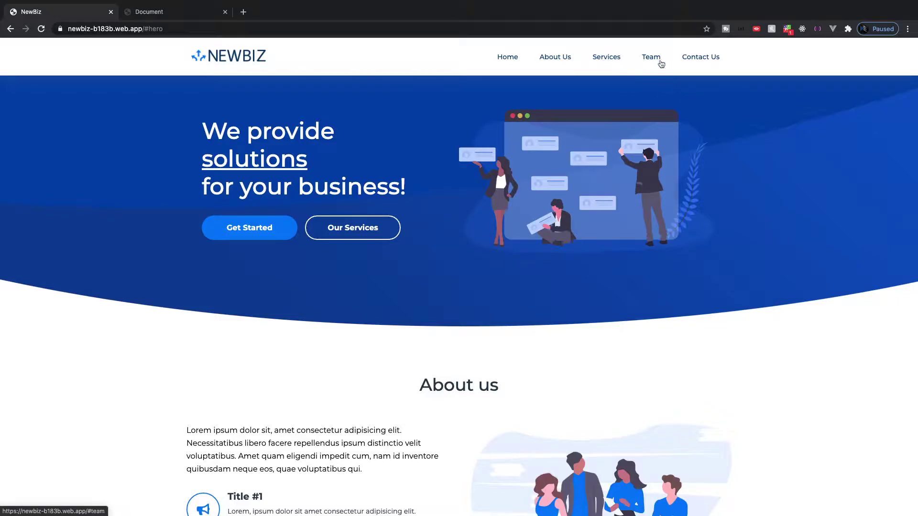
In Chrome, follow the Team nav link and then Home to watch the page scroll smoothly
click(646, 57)
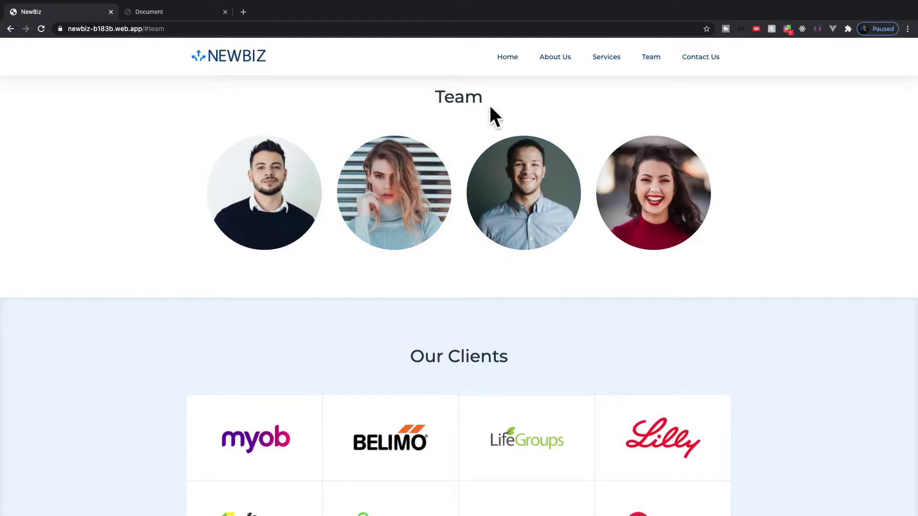
click(514, 64)
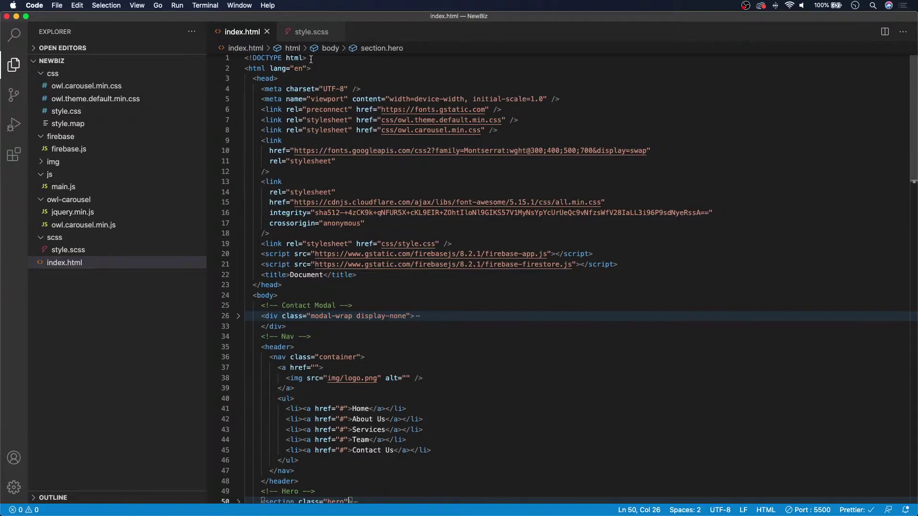
click(308, 34)
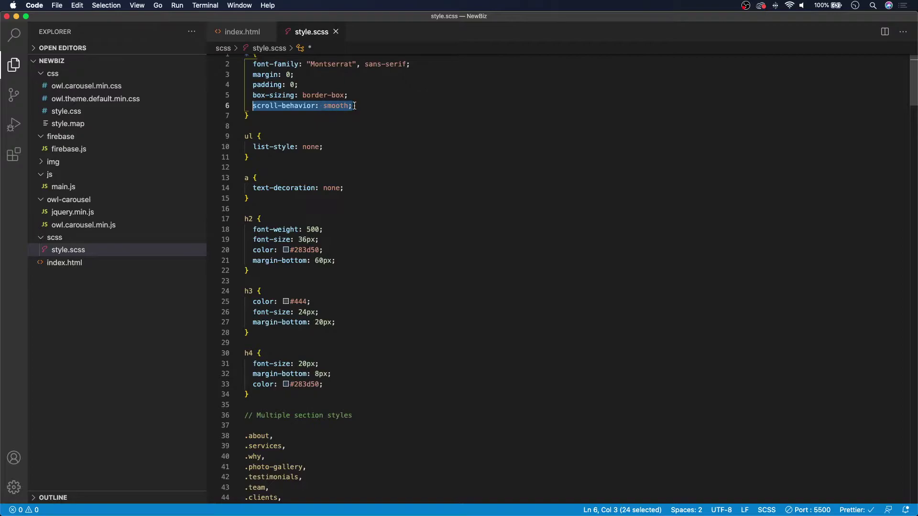
click(354, 105)
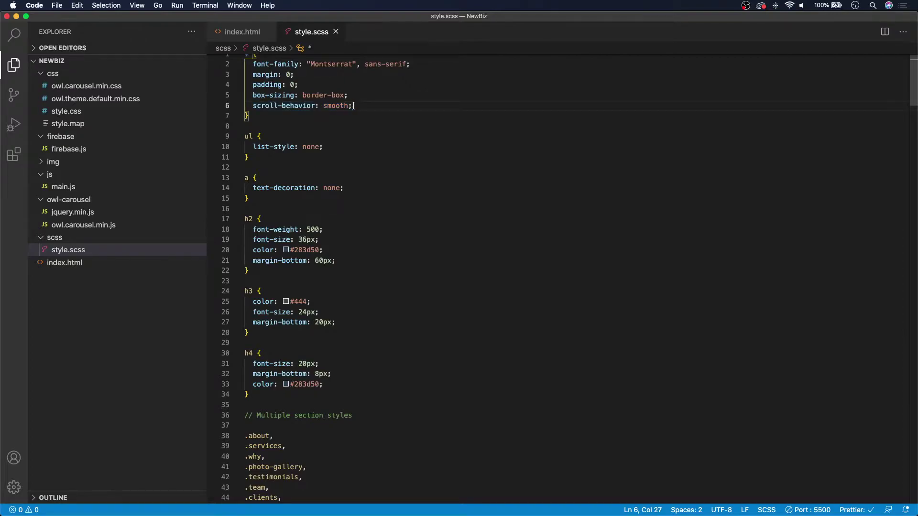
drag(354, 105, 252, 105)
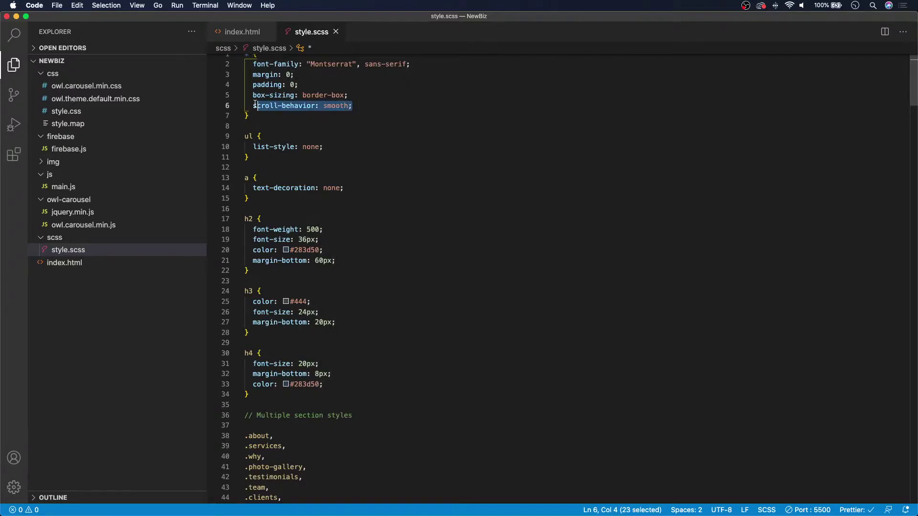
click(354, 106)
scroll(344, 108, up, 1)
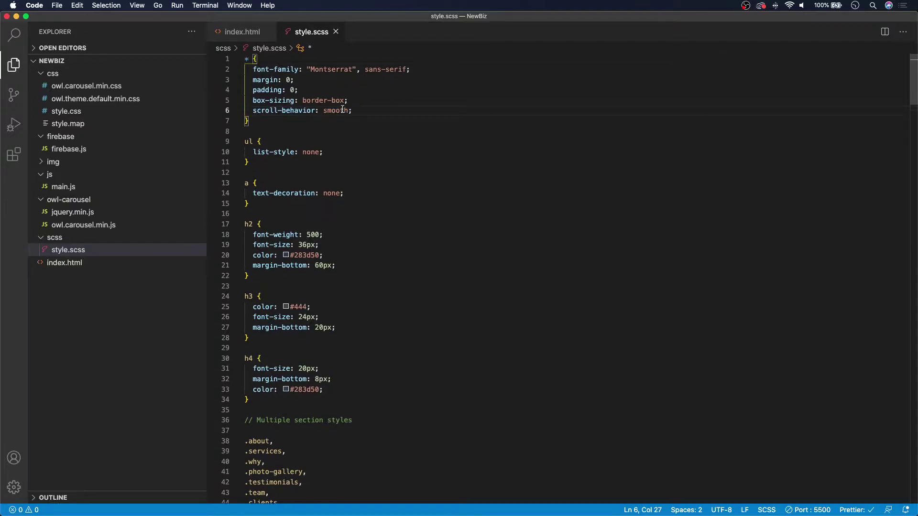
double_click(246, 59)
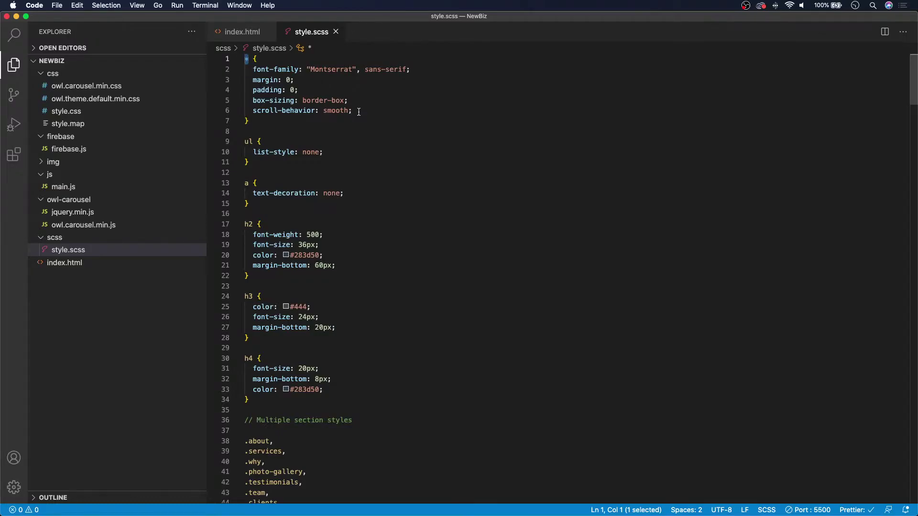
click(250, 35)
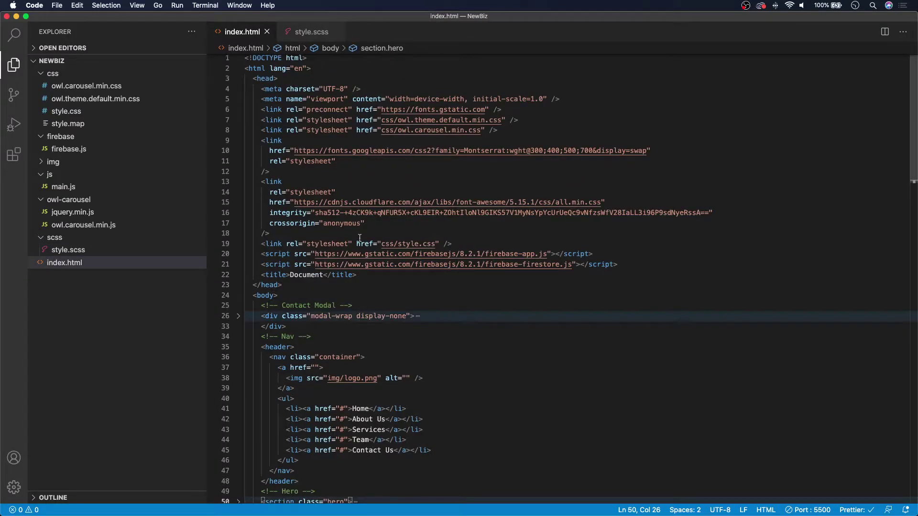
scroll(359, 239, down, 3)
scroll(352, 241, down, 2)
scroll(338, 244, down, 2)
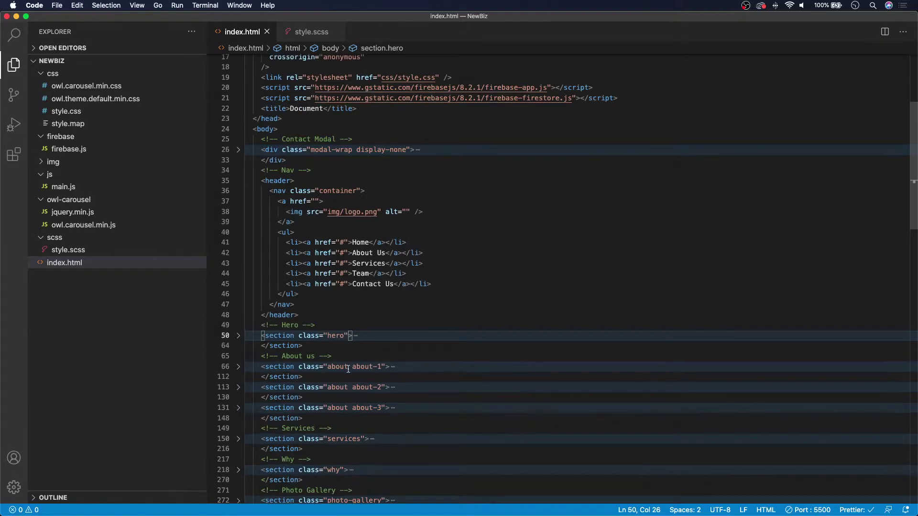
scroll(350, 335, down, 2)
scroll(357, 342, down, 3)
scroll(342, 322, up, 3)
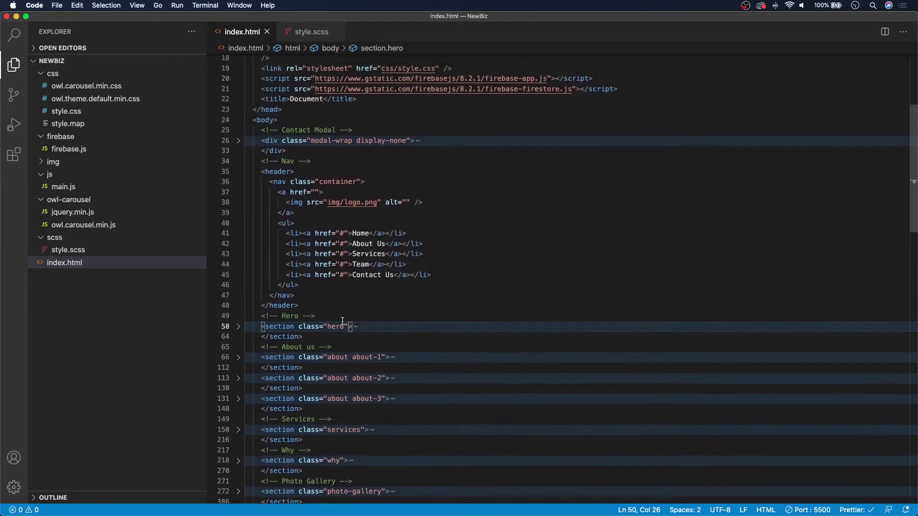
scroll(307, 345, up, 1)
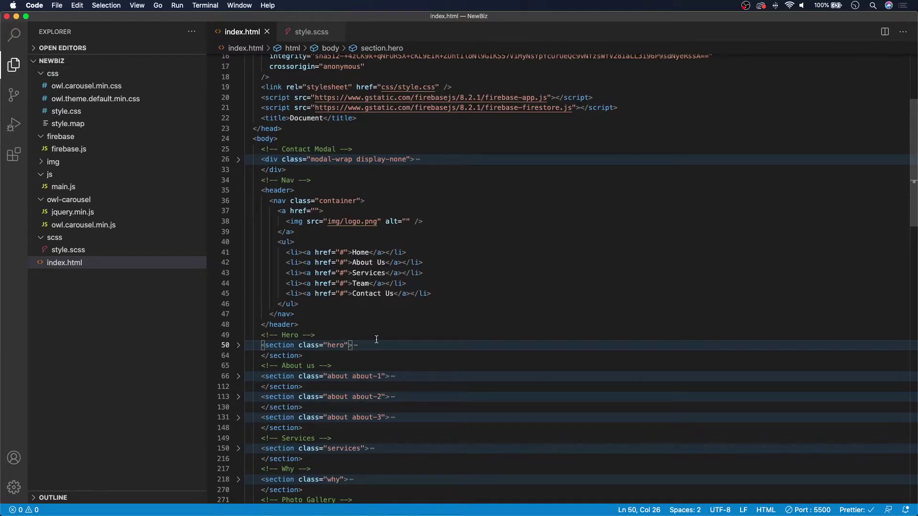
text(id="h)
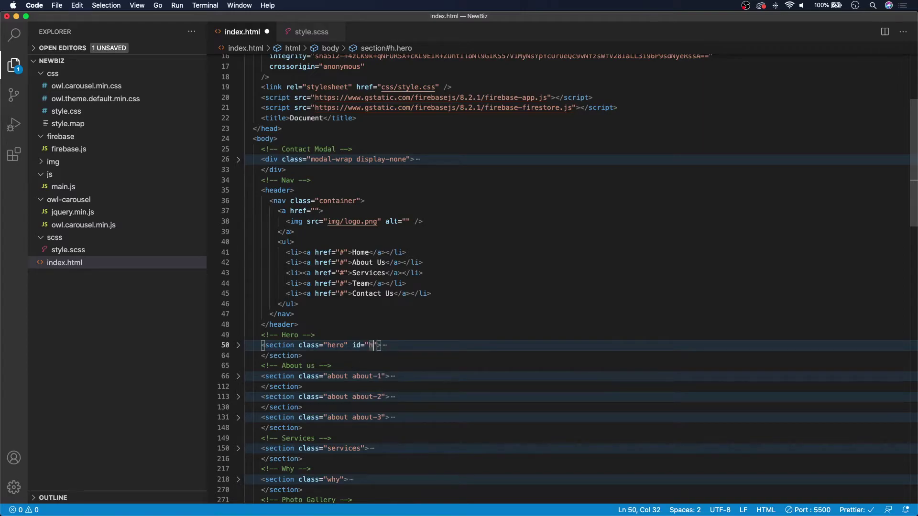
text(ero)
Place the caret in the Home nav link's href to fill in #hero
click(344, 253)
text(hero)
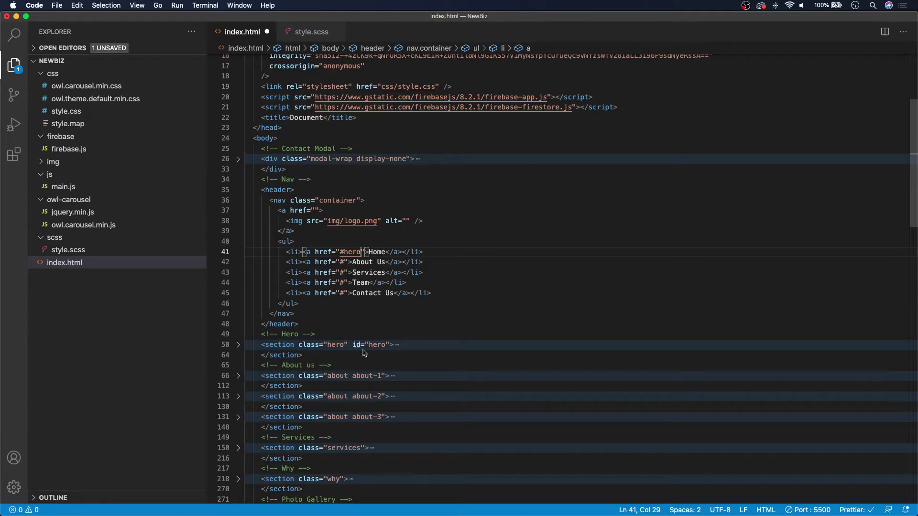
Fill the nav hrefs with #about-us, #services, #team and #contact-us
key(shift+Left)
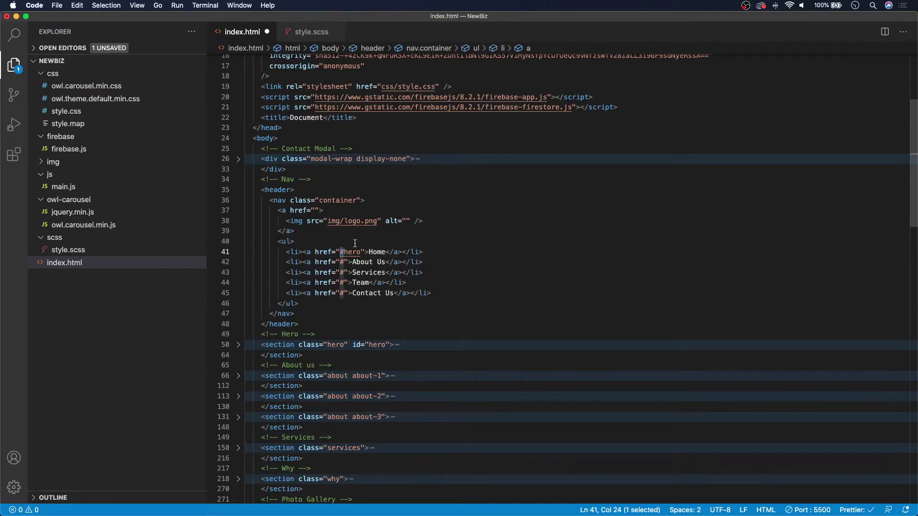
click(343, 262)
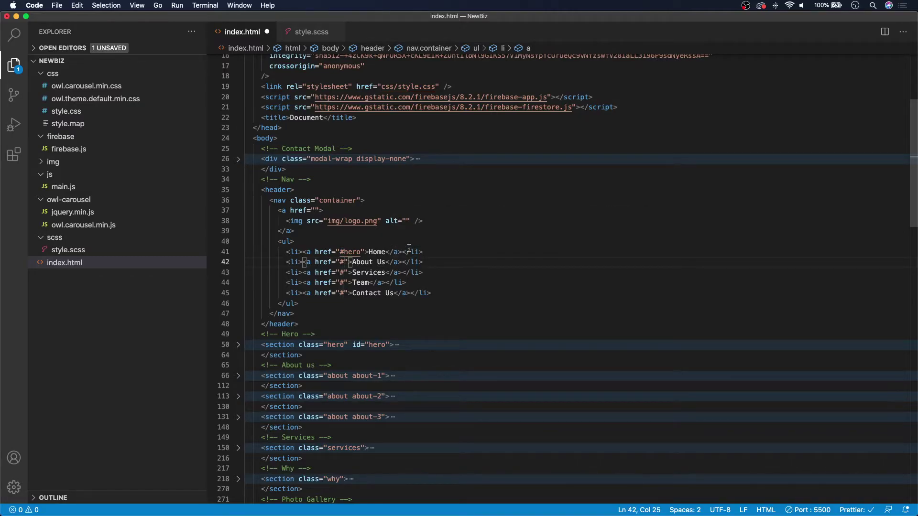
text(about-)
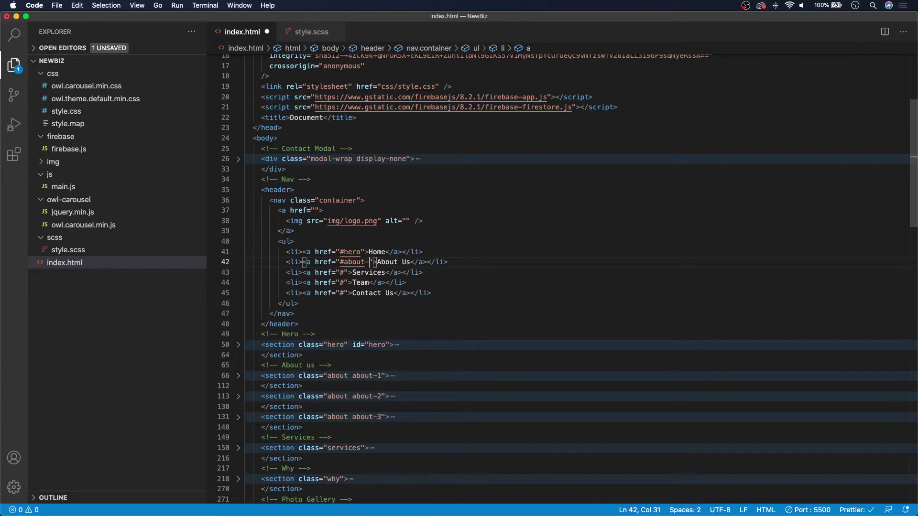
text(us)
click(345, 272)
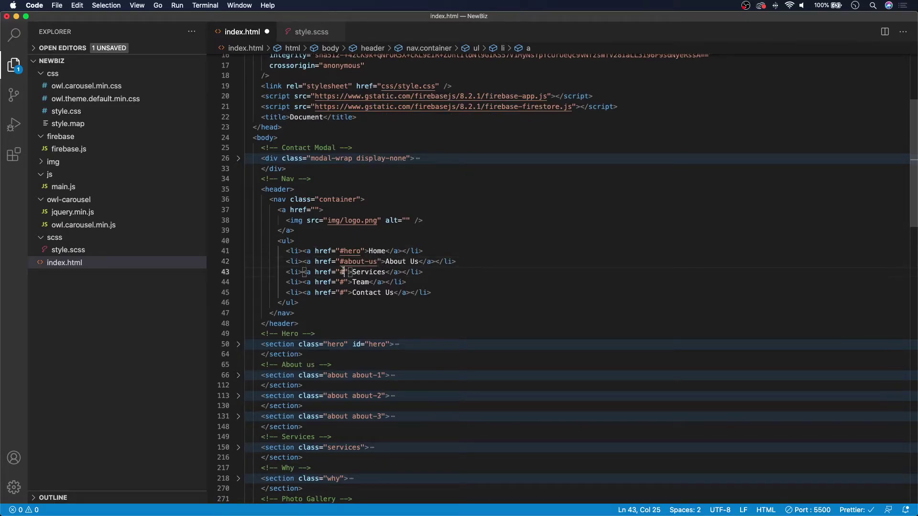
text(servic)
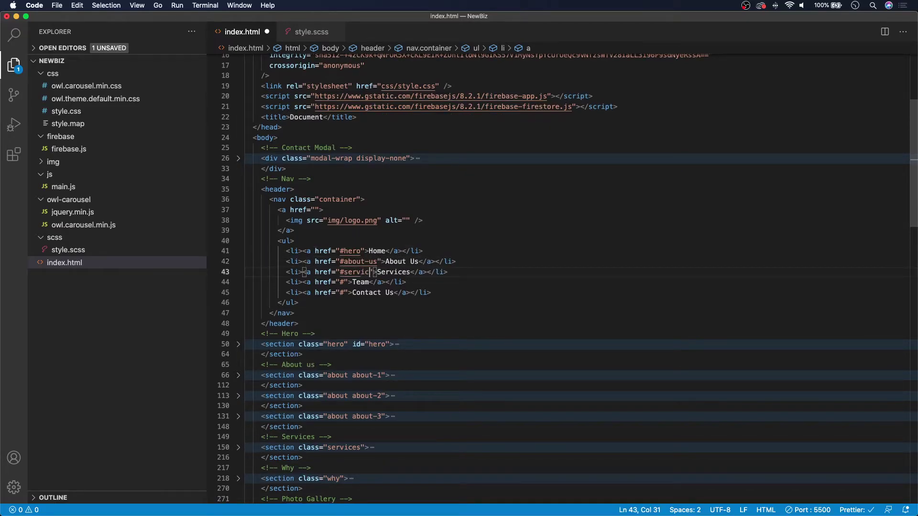
text(es)
click(341, 282)
text(te)
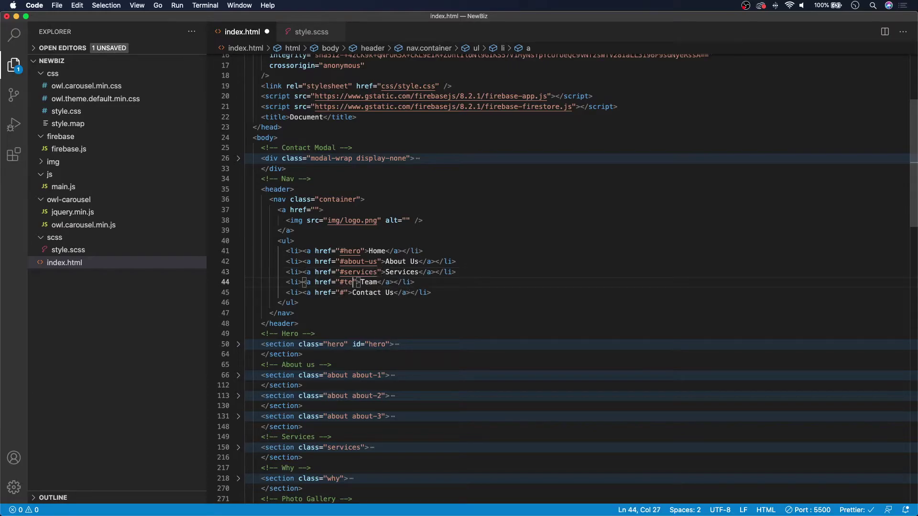
text(am)
click(341, 292)
text(co)
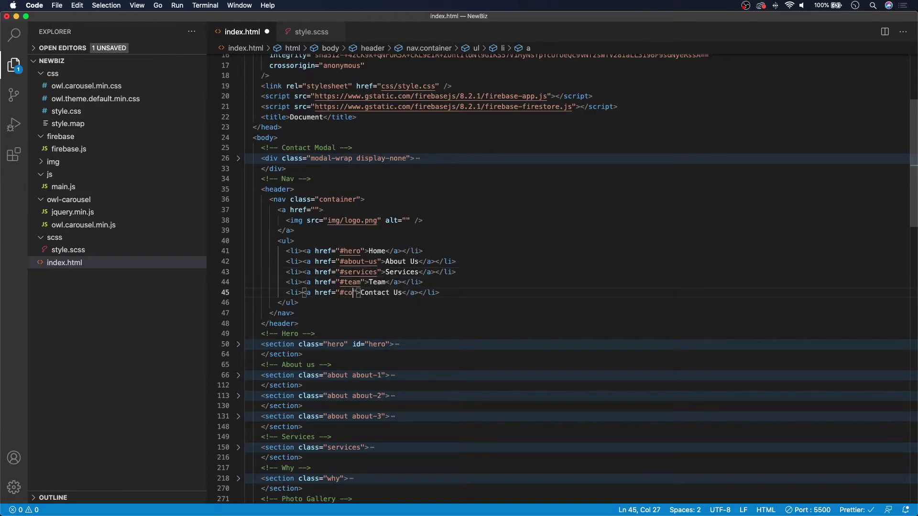
text(ntact)
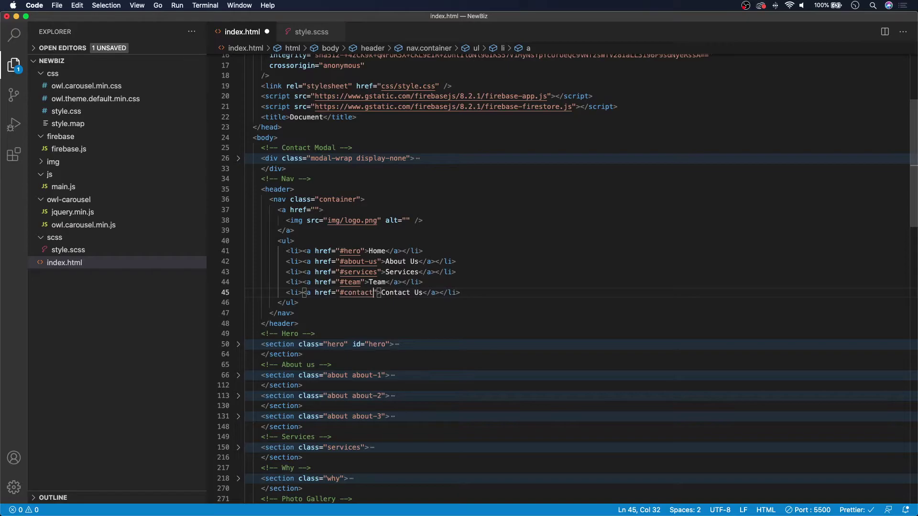
text(-us)
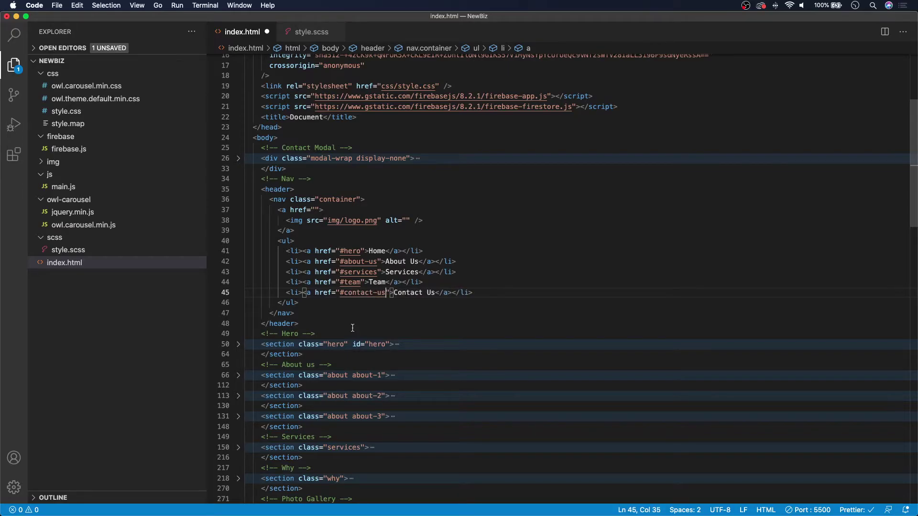
scroll(367, 317, down, 3)
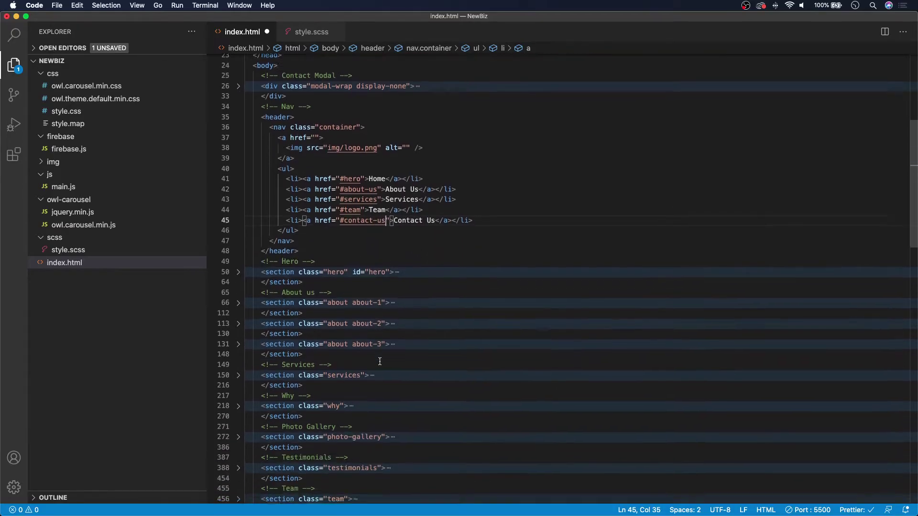
scroll(367, 318, down, 2)
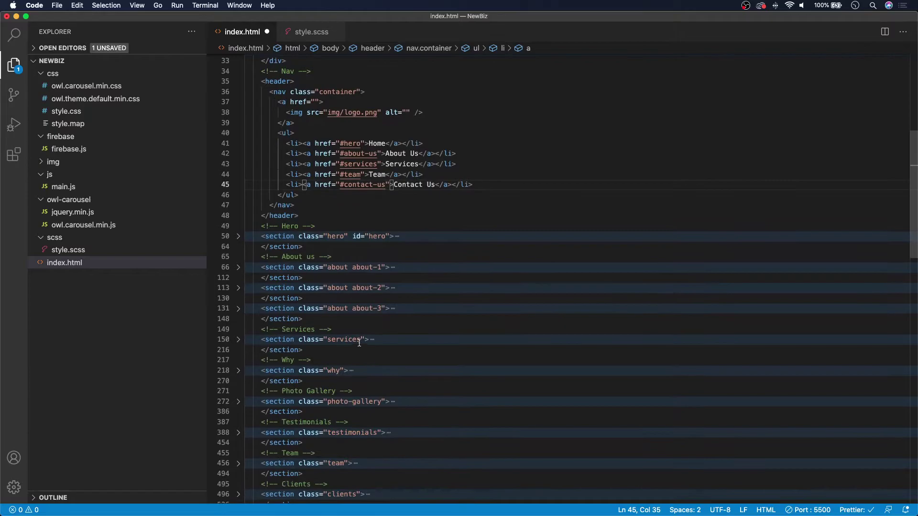
Add id attributes to the About, Services, Team and Contact Us section tags via autocomplete
click(387, 267)
text(i)
key(Return)
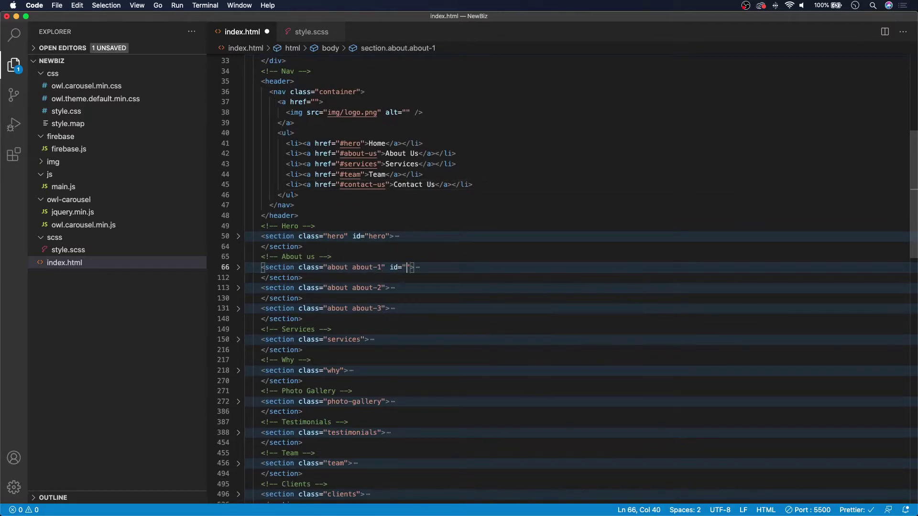
text(about-us)
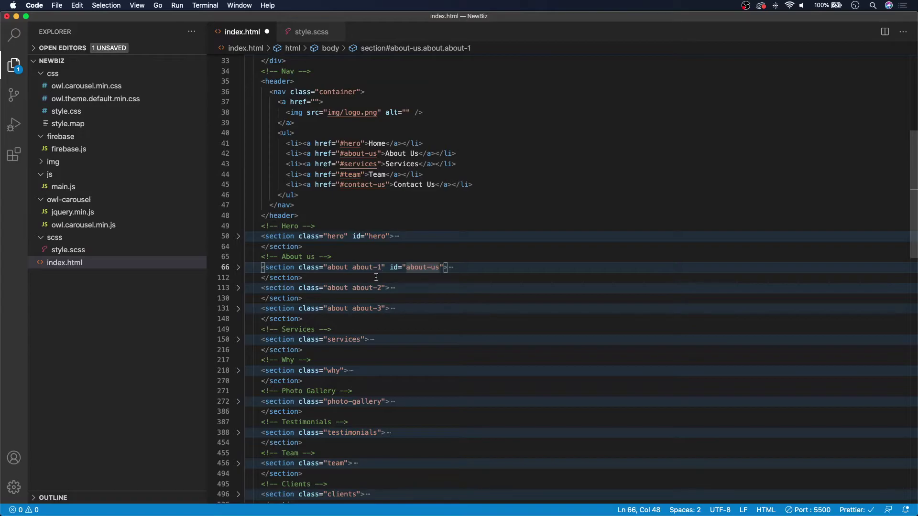
click(365, 339)
text(i)
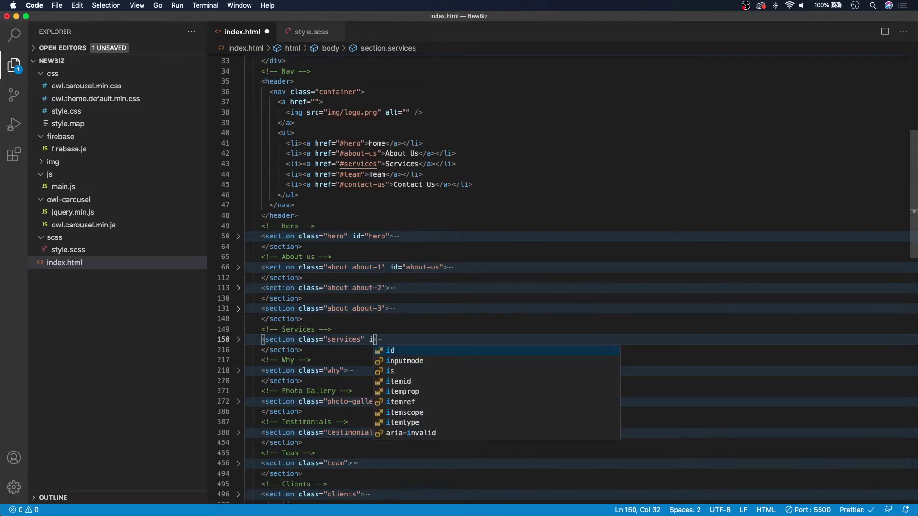
key(Return)
text(servi)
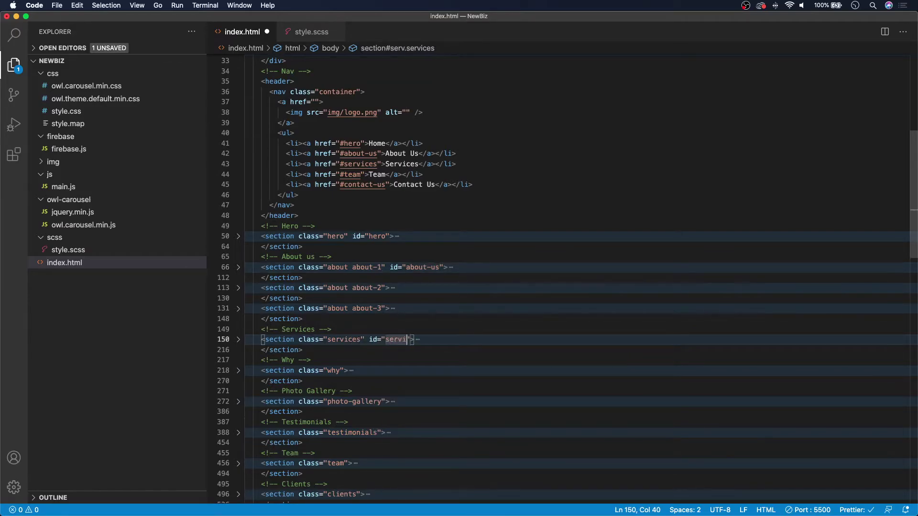
text(ces)
scroll(378, 317, down, 3)
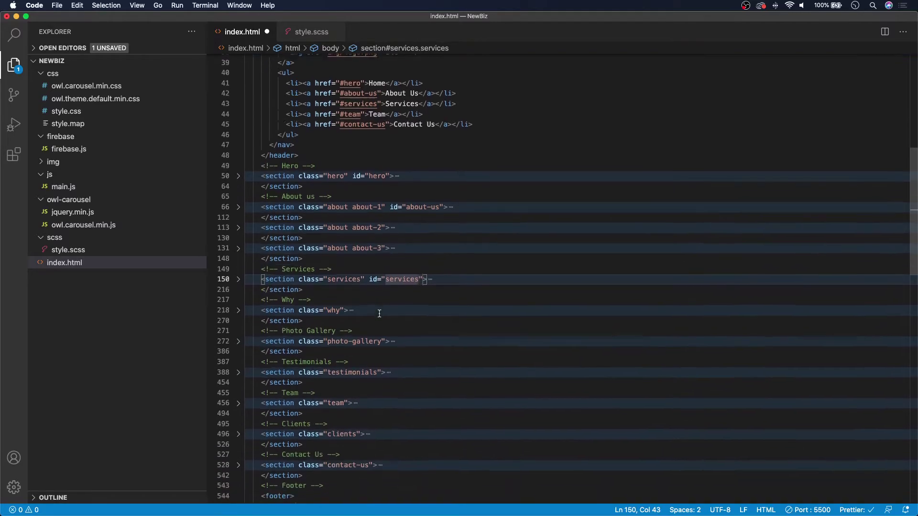
scroll(346, 340, down, 3)
click(348, 340)
text(i)
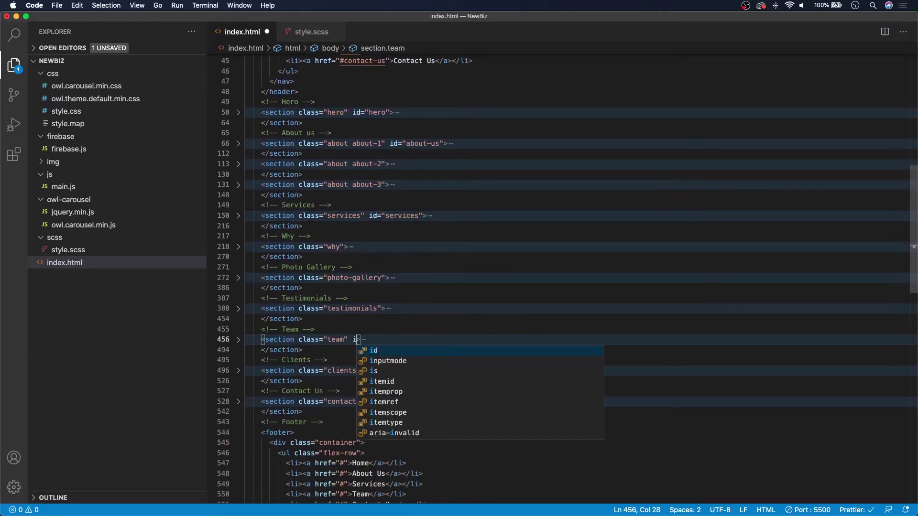
key(Return)
text(team">)
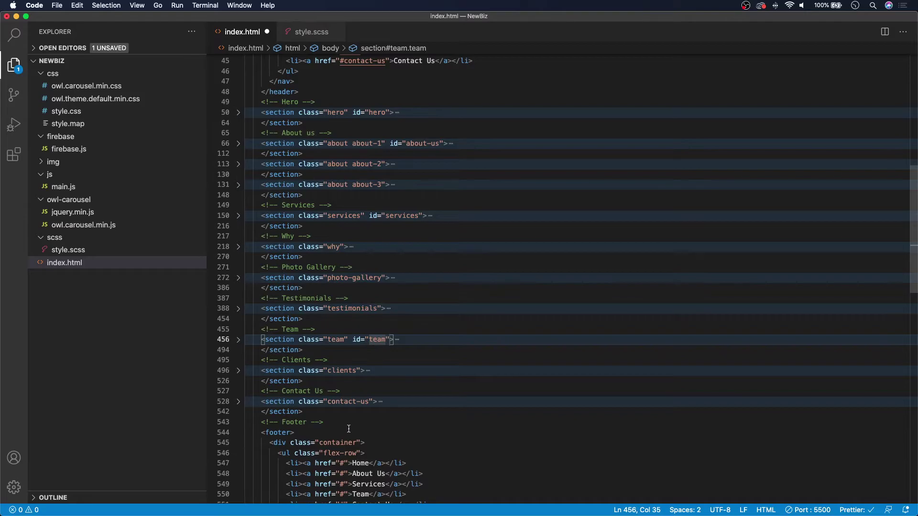
click(373, 402)
text(id)
key(Return)
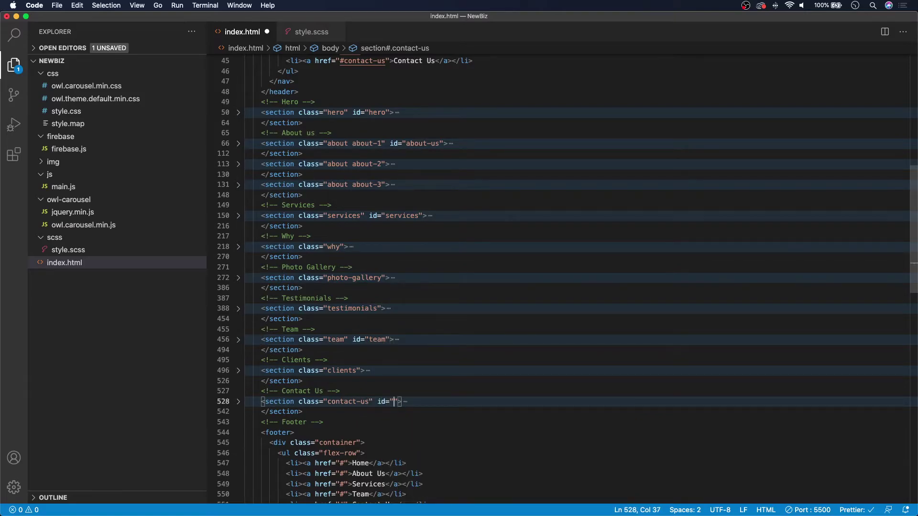
text(contact)
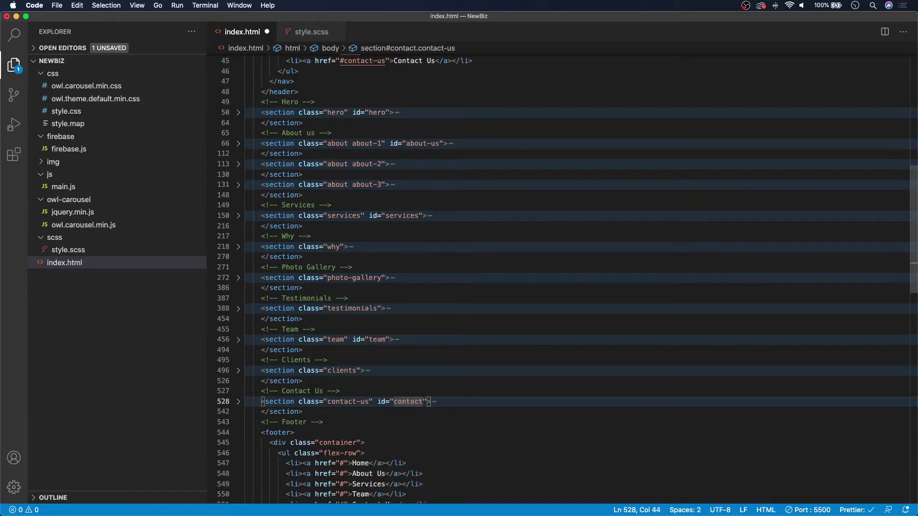
text(-us)
scroll(369, 288, up, 3)
scroll(370, 287, up, 6)
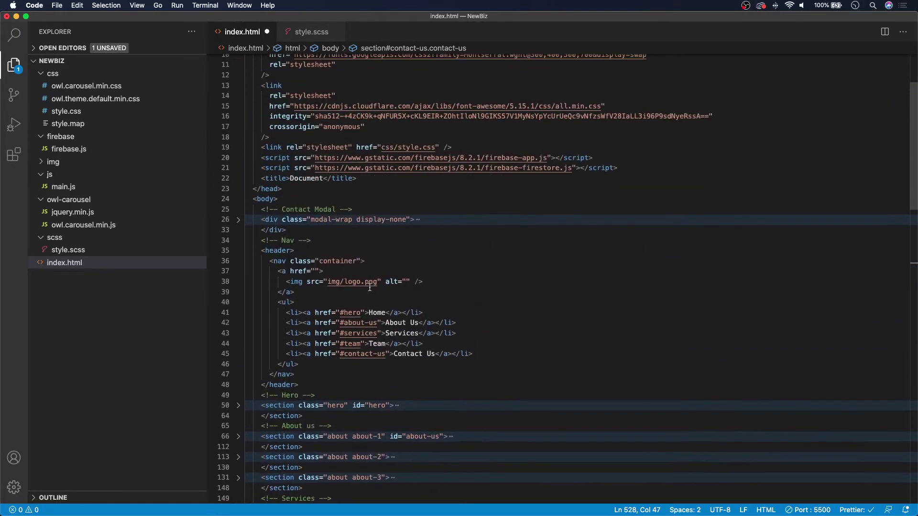
scroll(370, 287, down, 2)
scroll(369, 287, down, 1)
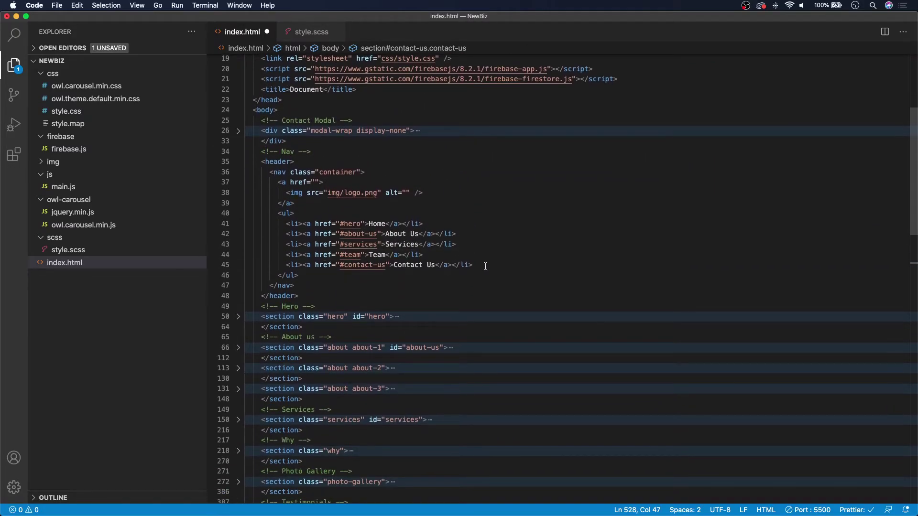
drag(485, 266, 284, 223)
scroll(282, 226, up, 1)
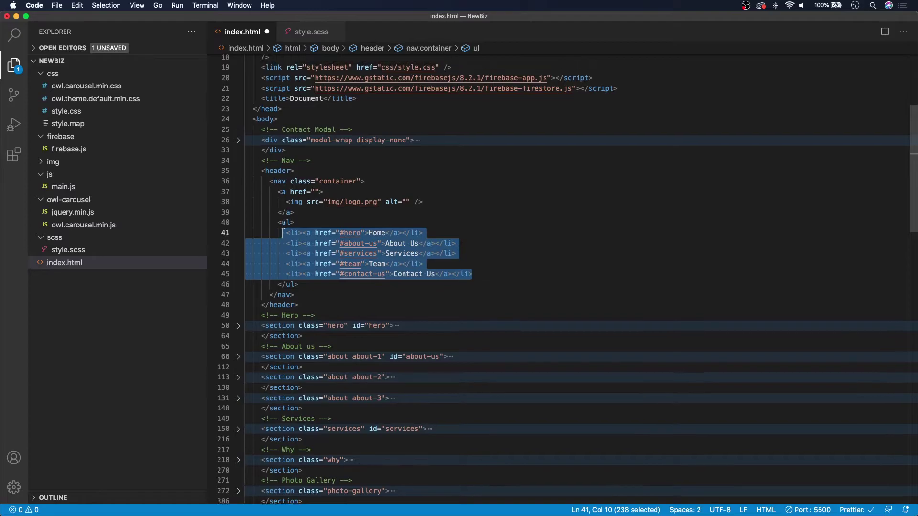
scroll(283, 226, down, 3)
scroll(385, 229, down, 20)
scroll(385, 230, down, 2)
scroll(385, 229, up, 3)
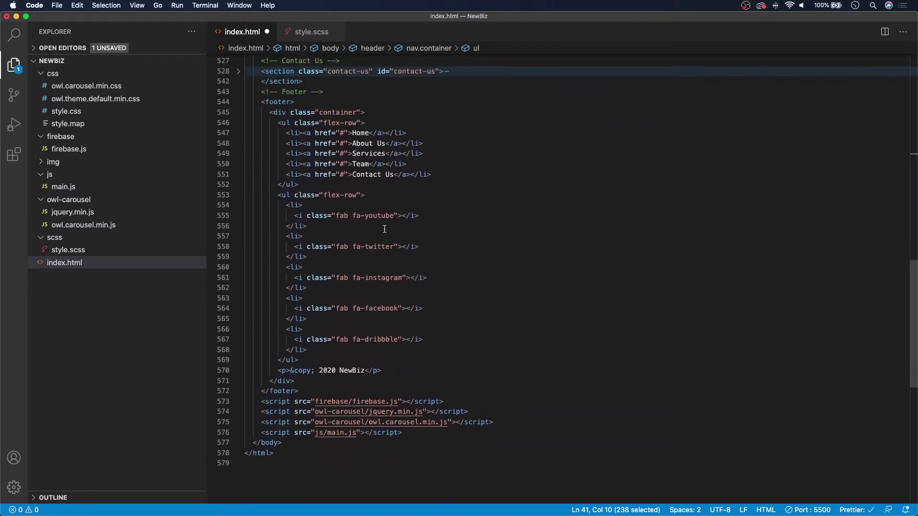
scroll(385, 229, up, 1)
scroll(385, 229, up, 1)
drag(431, 228, 287, 188)
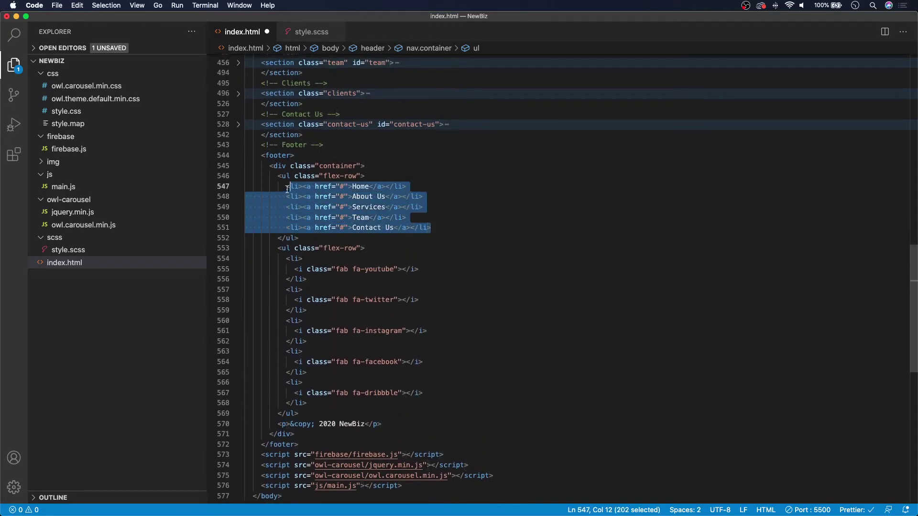
Paste the section-linked nav items over the footer links and save index.html
text(<li><a href="#hero">Home</a></li>           <li><a href="#about-us">About Us</a></li>           <li><a href="#services">Services</a></li>           <li><a href="#team">Team</a></li>           <li><a href="#contact-us">Contact Us</a></li>)
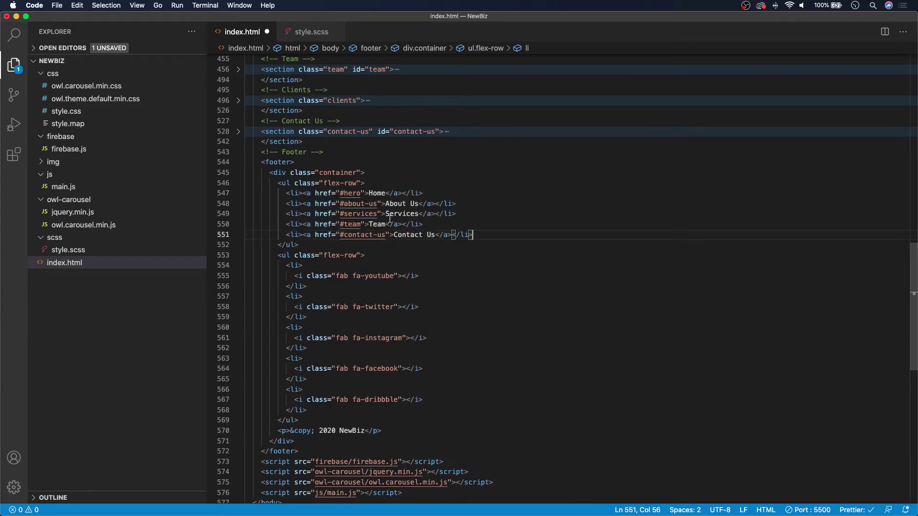
key(super+s)
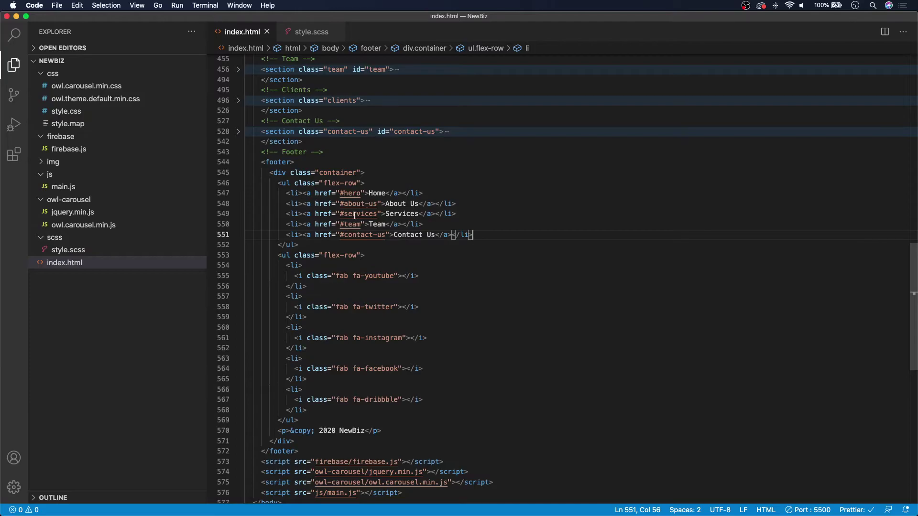
scroll(357, 183, up, 10)
scroll(357, 185, up, 5)
scroll(356, 183, up, 1)
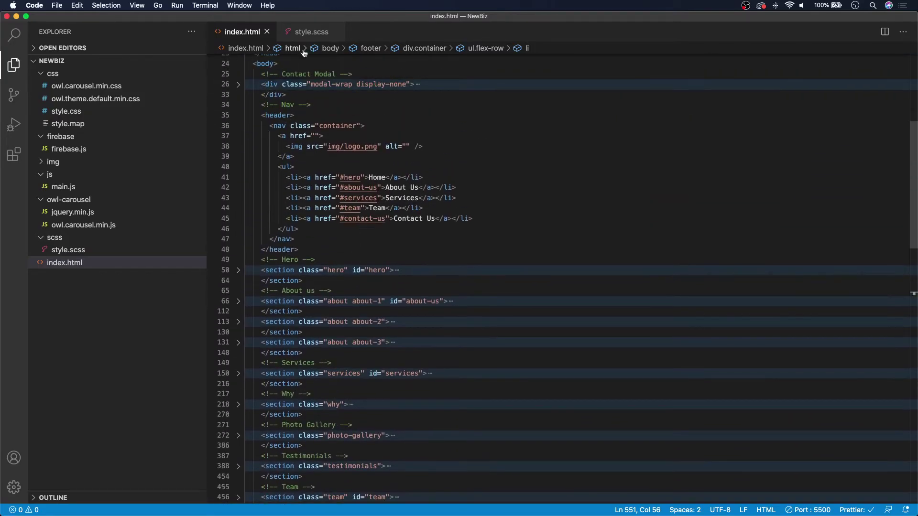
Select the scroll-behavior: smooth declaration in the * rule of style.scss
click(306, 32)
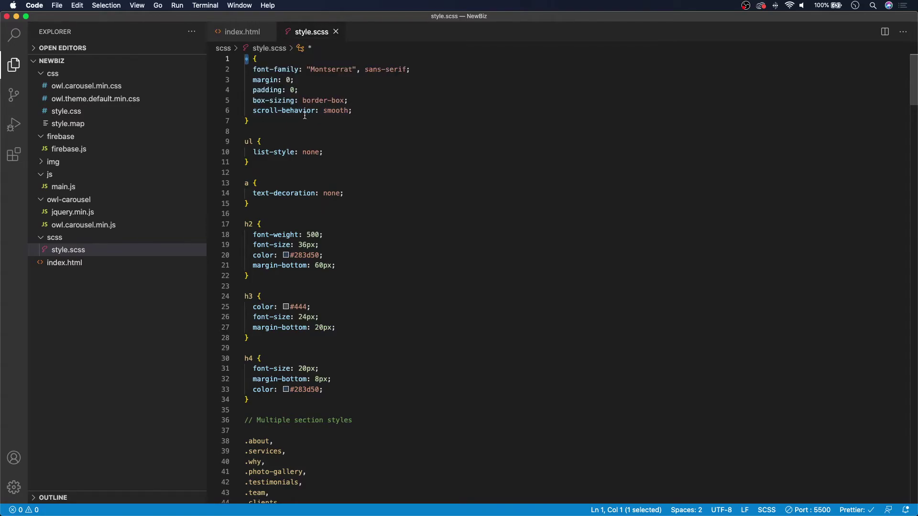
drag(252, 111, 350, 111)
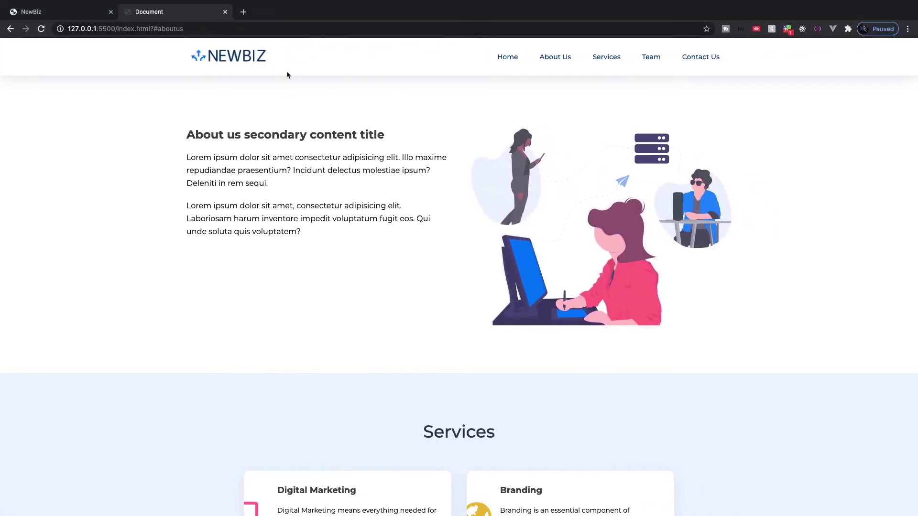
scroll(287, 72, up, 10)
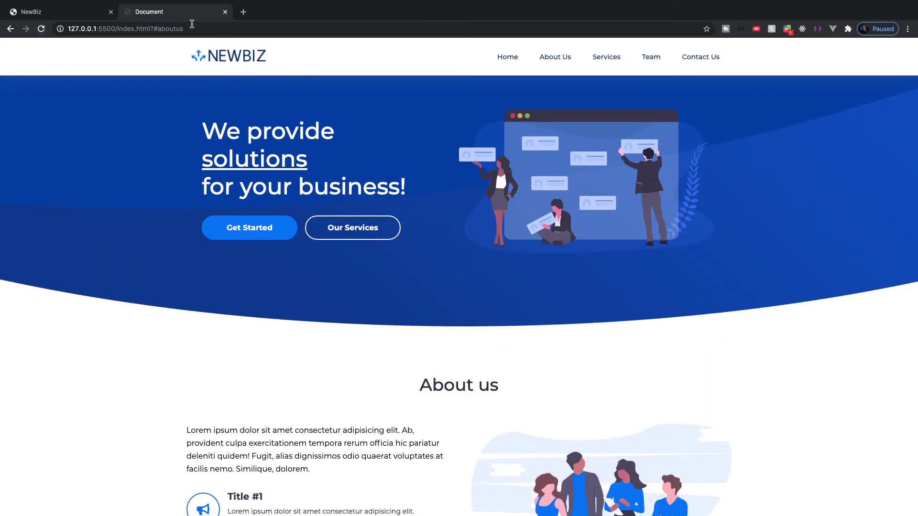
Reload the site without the #aboutus fragment and test the smooth-scrolling Services link
double_click(160, 29)
drag(162, 29, 156, 30)
key(BackSpace)
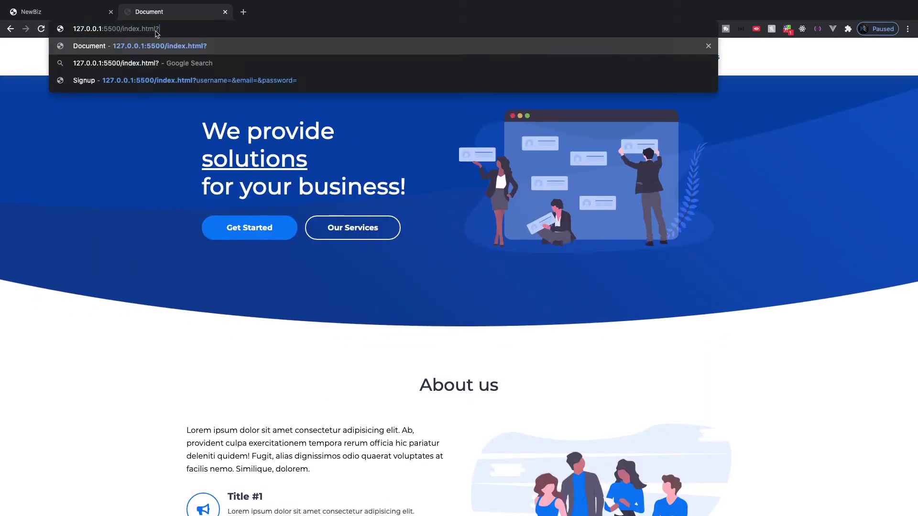
key(Return)
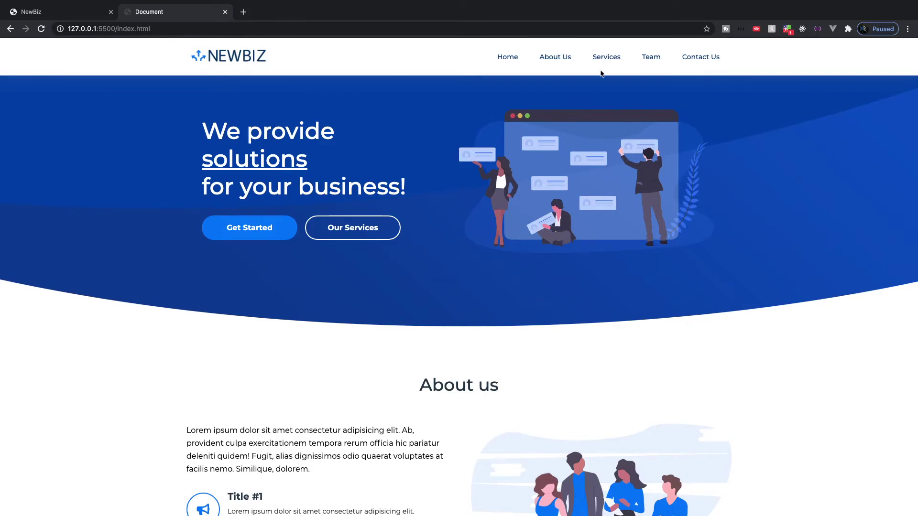
click(607, 59)
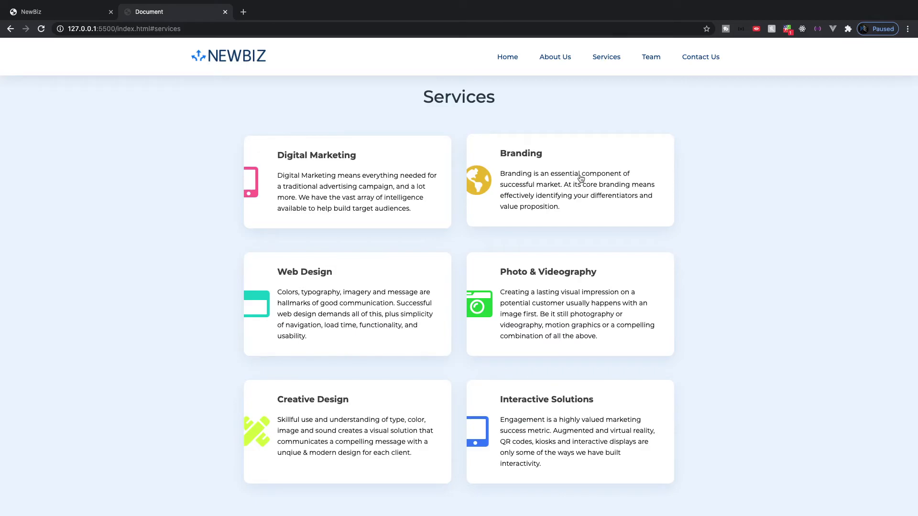
Comment out scroll-behavior: smooth in style.scss and save the stylesheet
key(ctrl+Left)
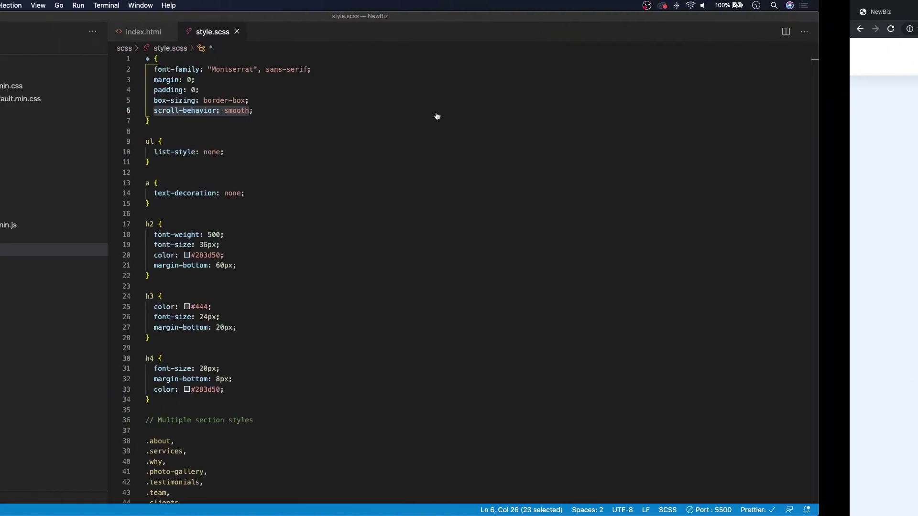
click(357, 112)
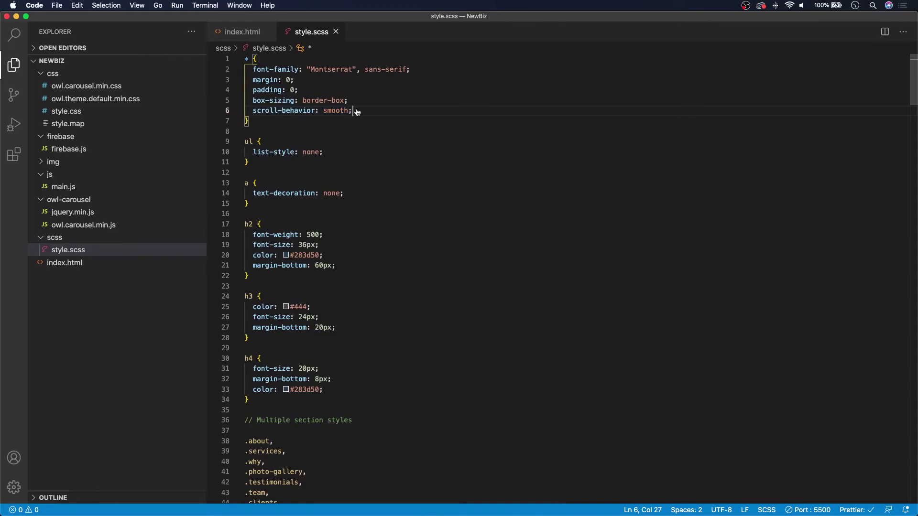
drag(357, 111, 255, 115)
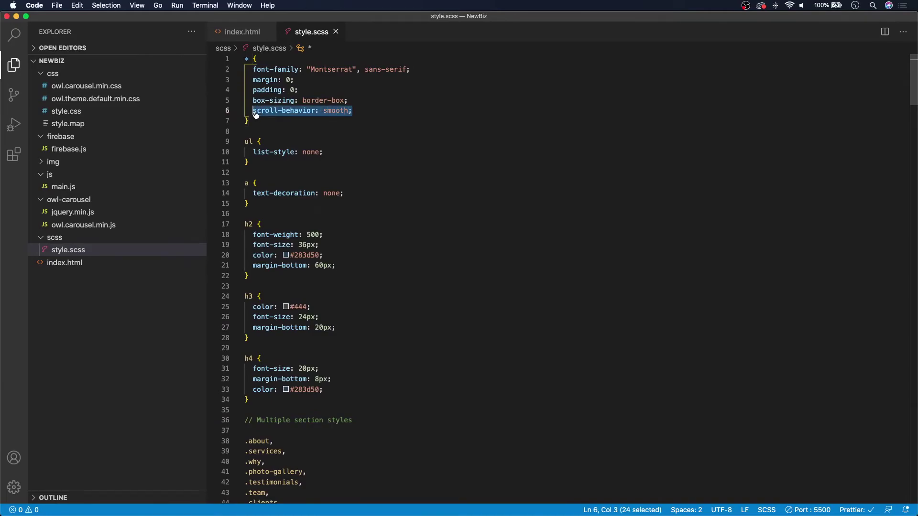
key(super+slash)
key(super+s)
Test the Home, About us and Services links jumping without smooth scrolling
key(ctrl+Right)
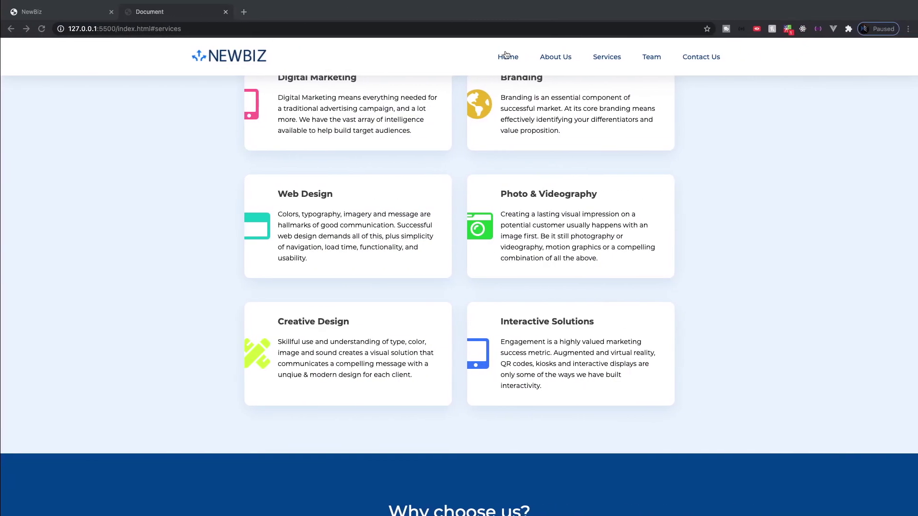
click(509, 56)
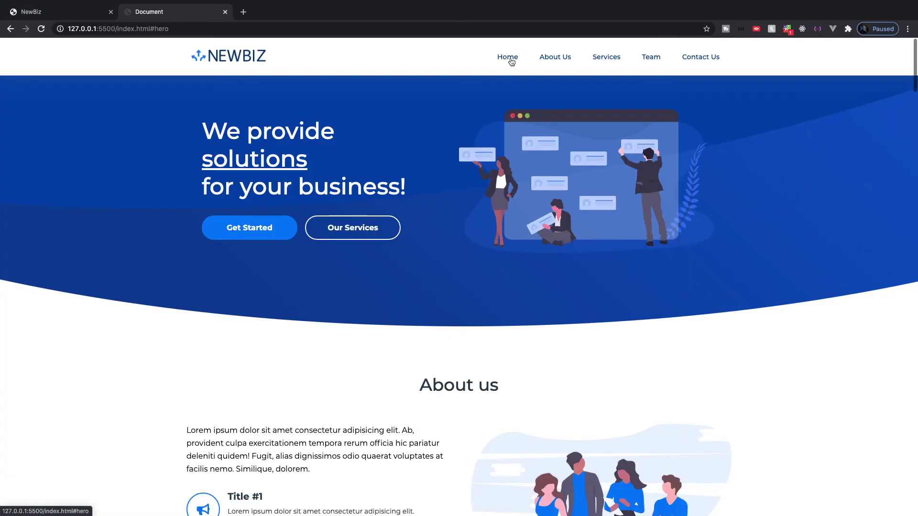
click(548, 58)
click(614, 63)
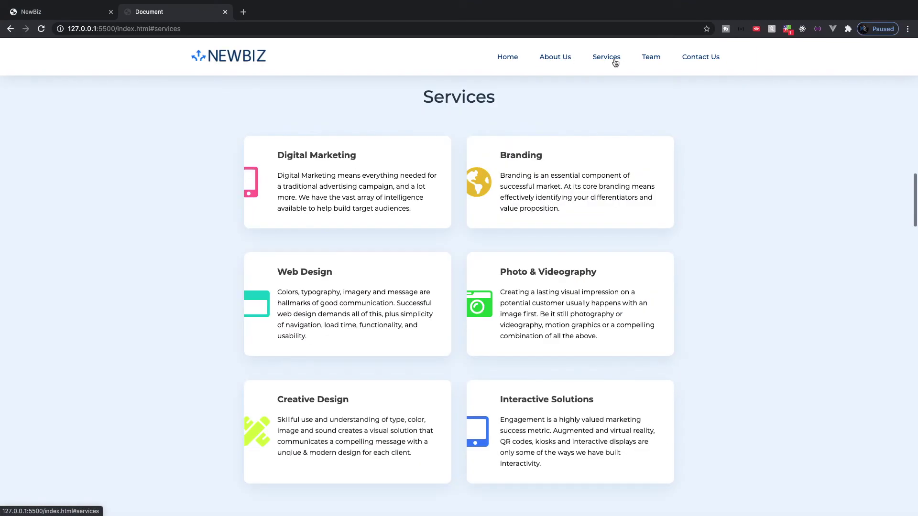
Uncomment the scroll-behavior: smooth rule and save style.scss again
key(ctrl+Left)
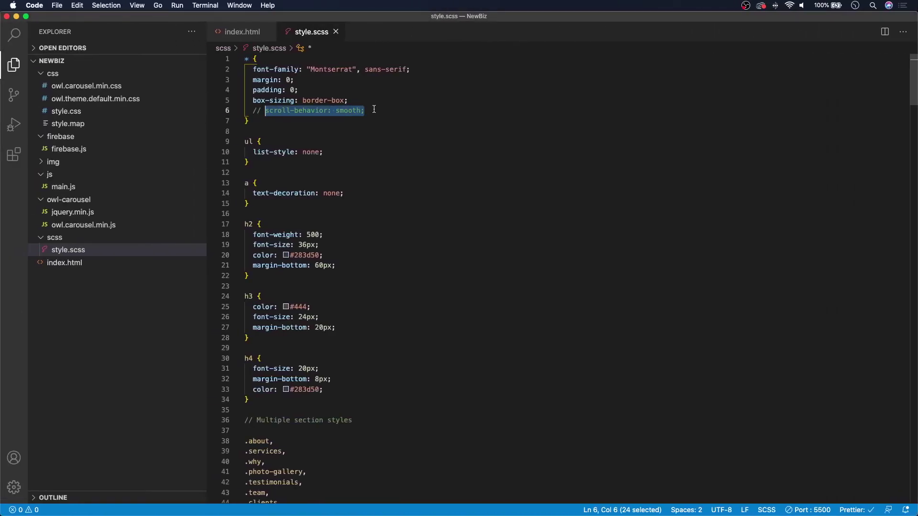
key(super+slash)
key(super+s)
key(ctrl+Right)
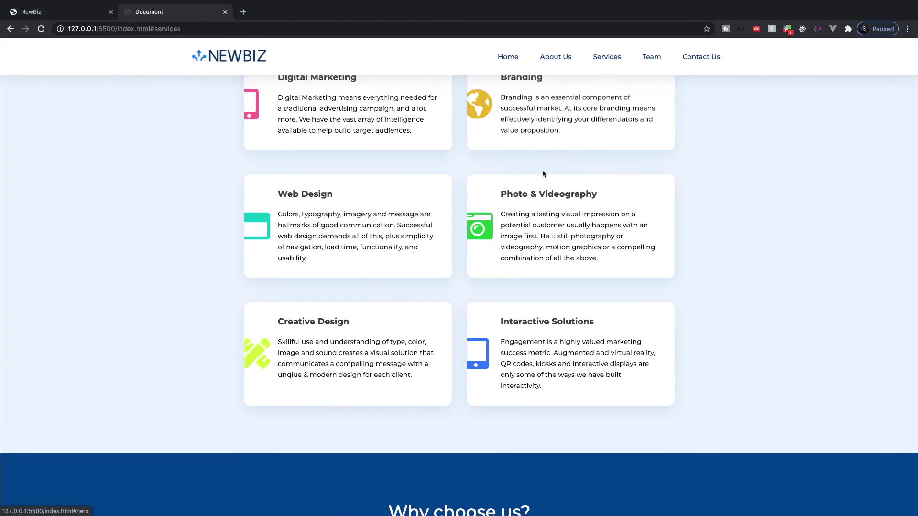
scroll(538, 174, up, 10)
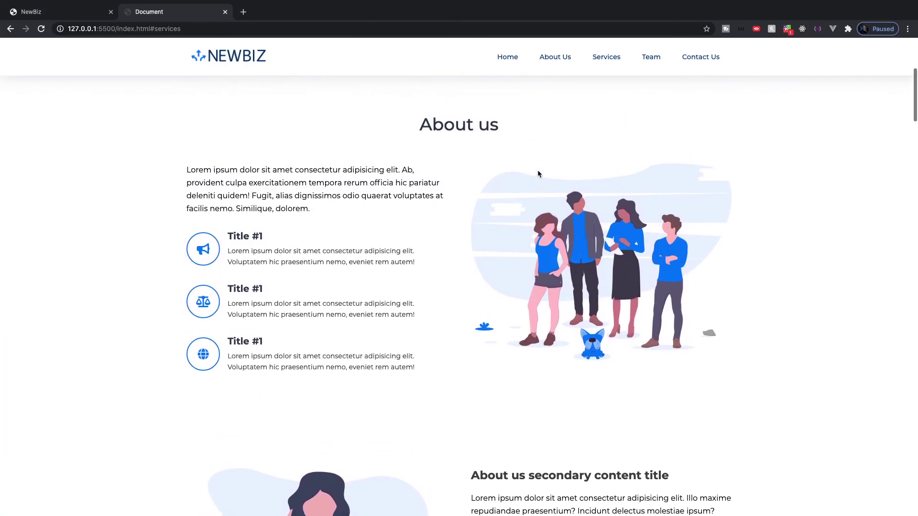
scroll(538, 174, up, 4)
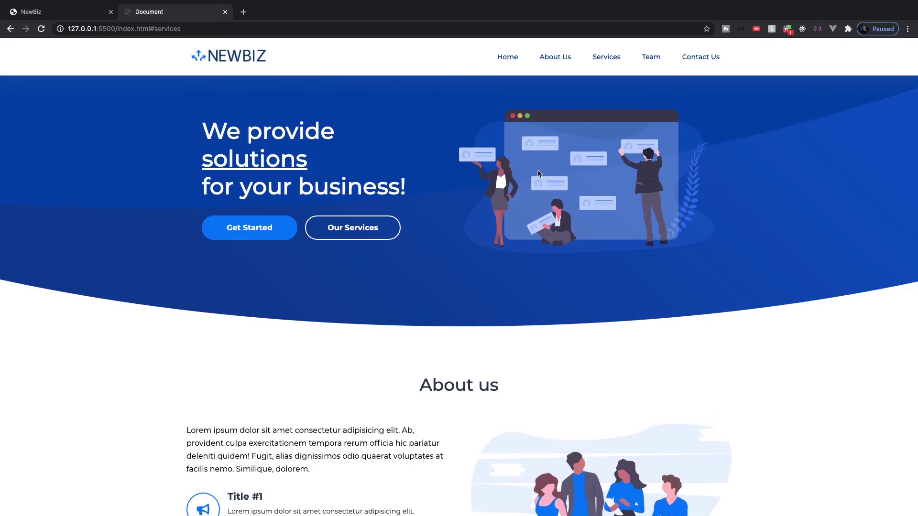
scroll(576, 85, down, 1)
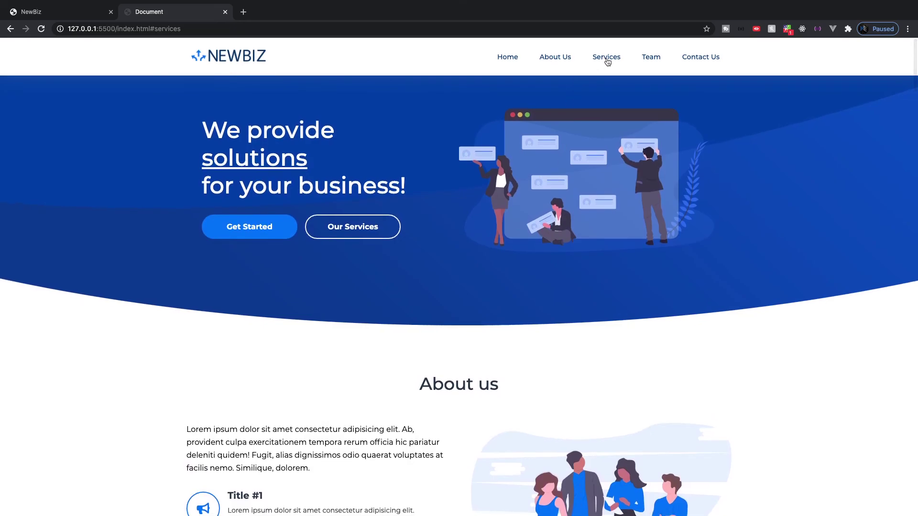